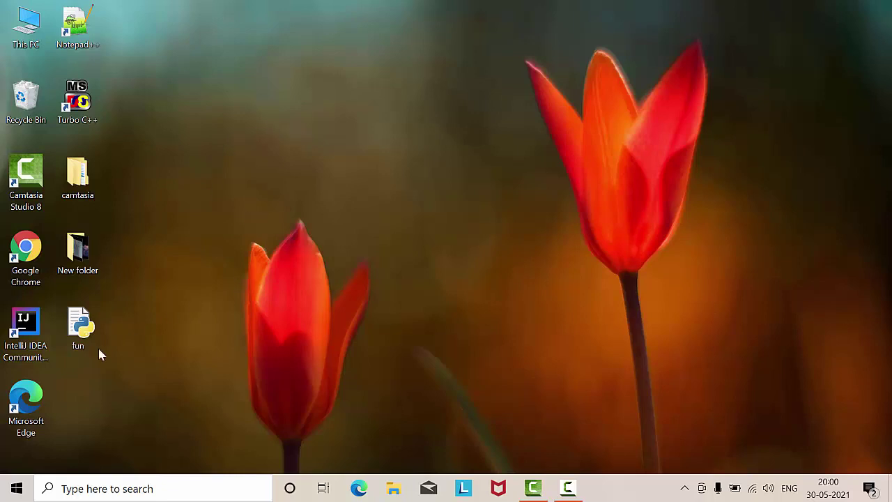
Launch Microsoft SQL Server Management Studio 18 and connect to the local Database Engine using Windows Authentication.
click(5, 494)
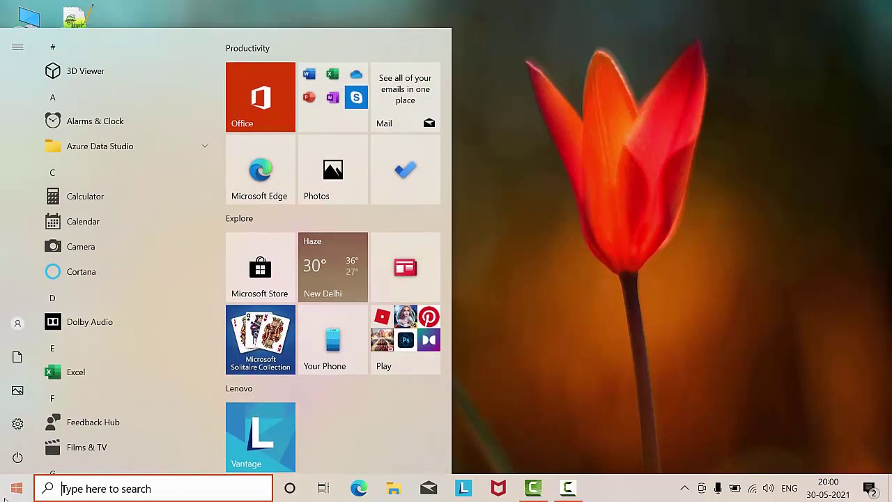
text(micr)
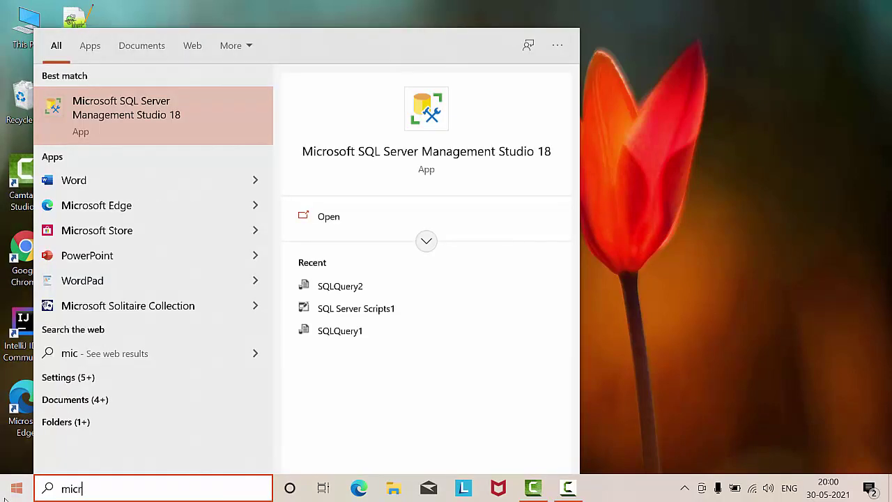
text(o)
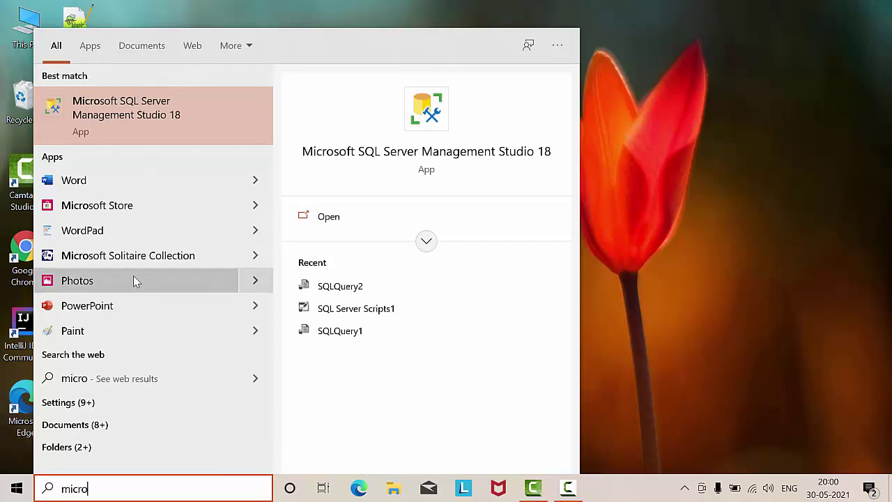
click(146, 133)
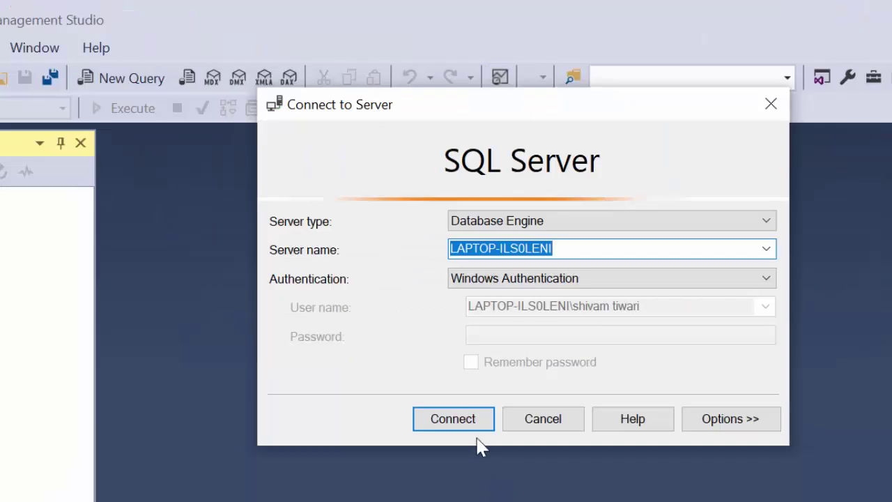
click(409, 260)
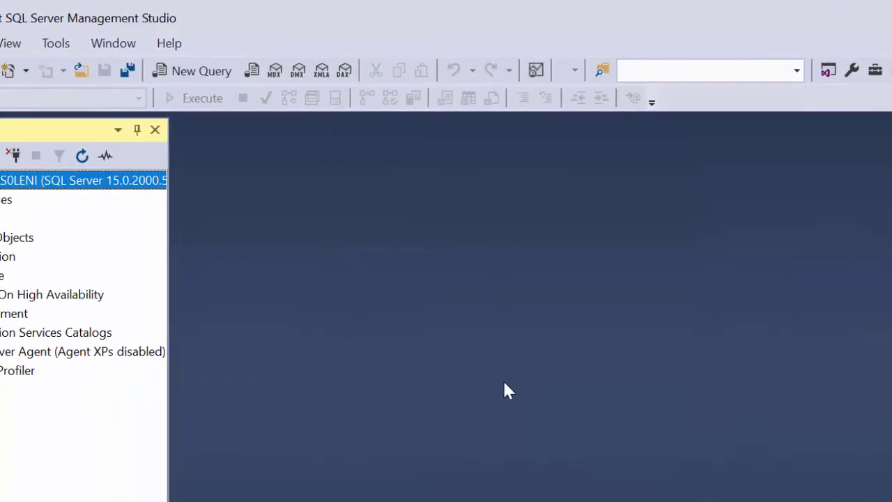
Create a new database named studentdbms with the default owner and file settings.
click(68, 188)
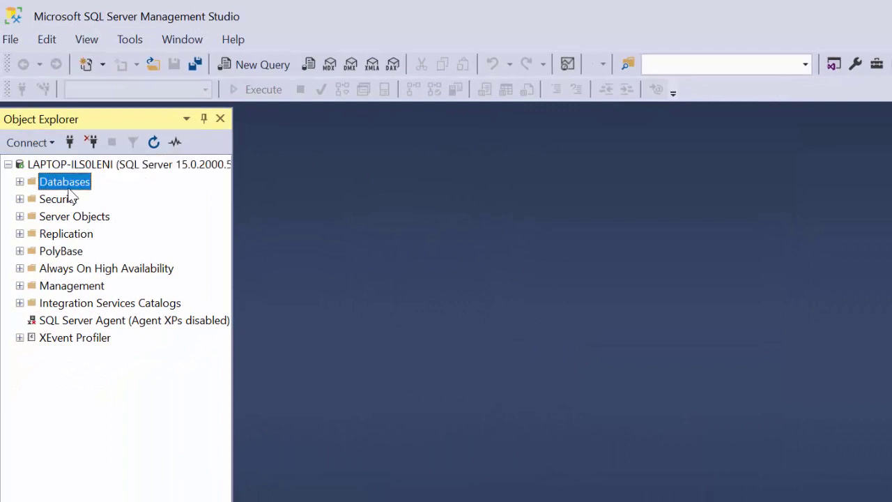
right_click(68, 189)
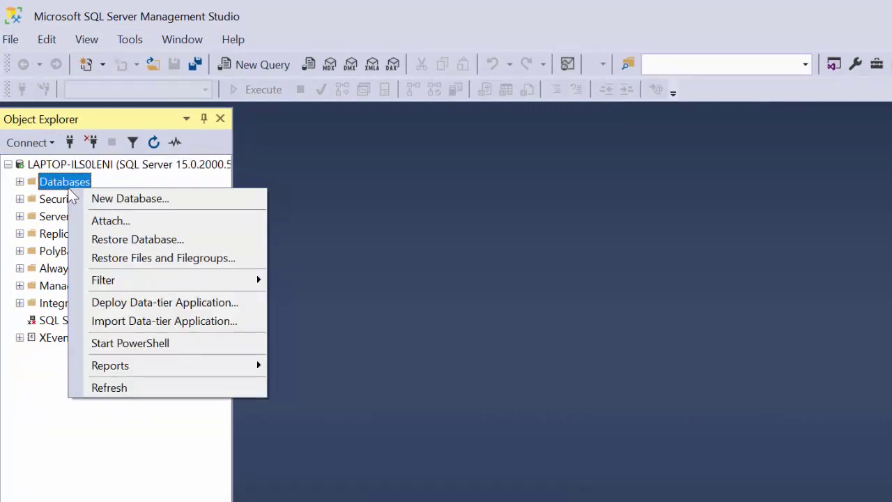
click(95, 200)
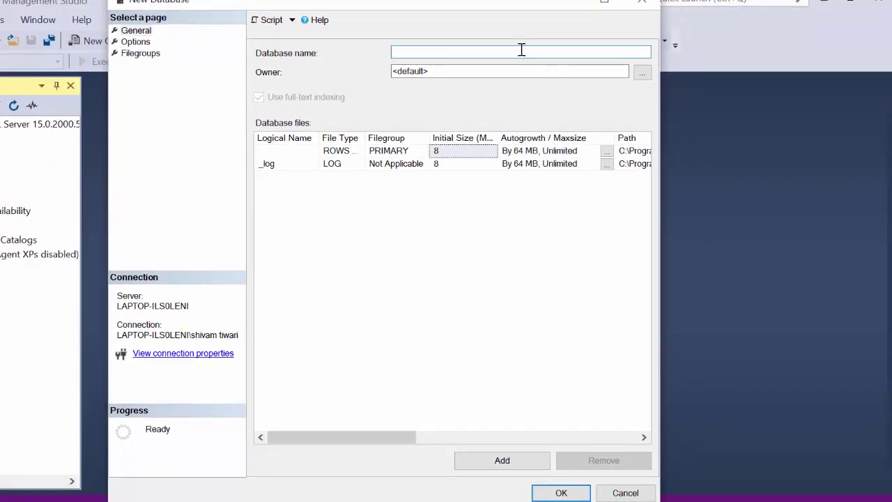
text(studen)
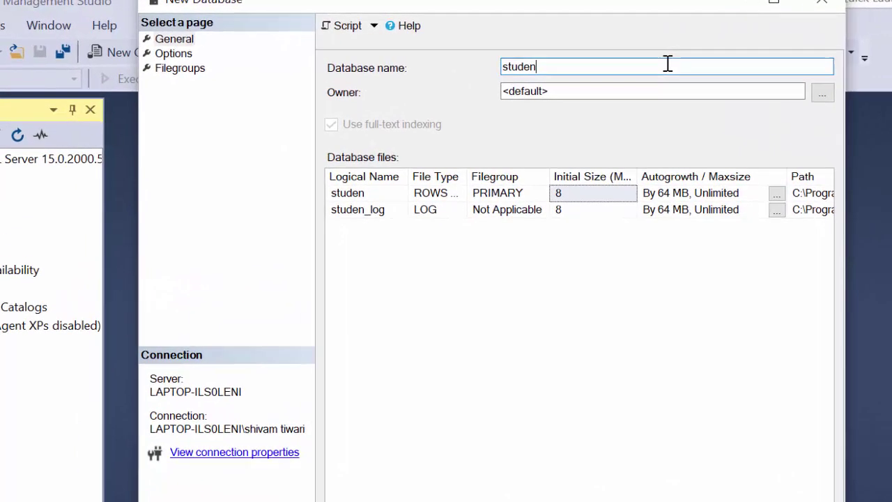
text(tdbms)
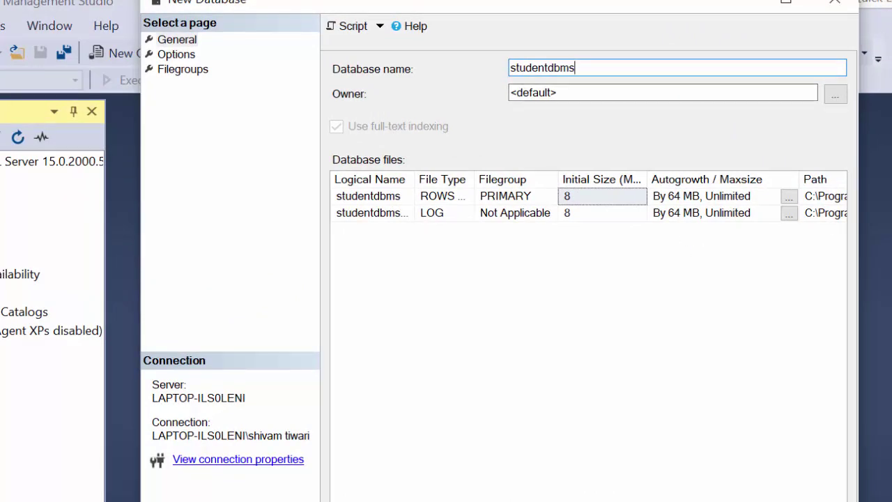
key(Return)
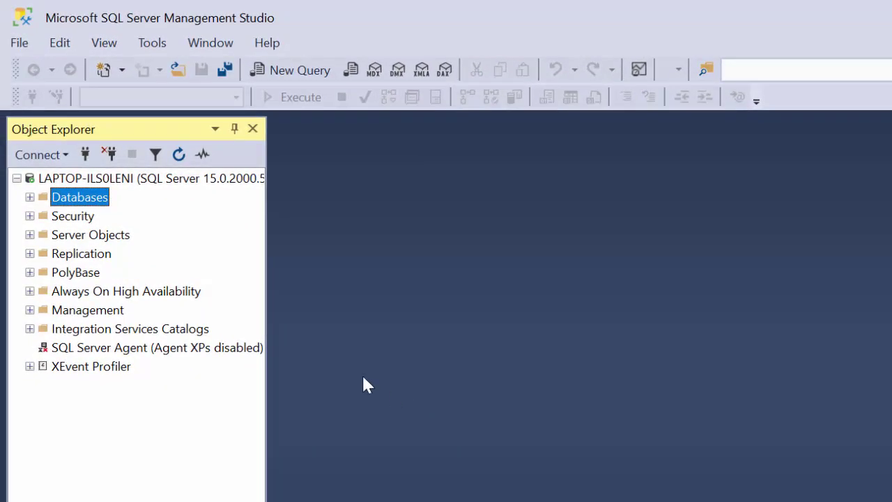
Expand the studentdbms database and start designing a new standard table in it.
double_click(80, 197)
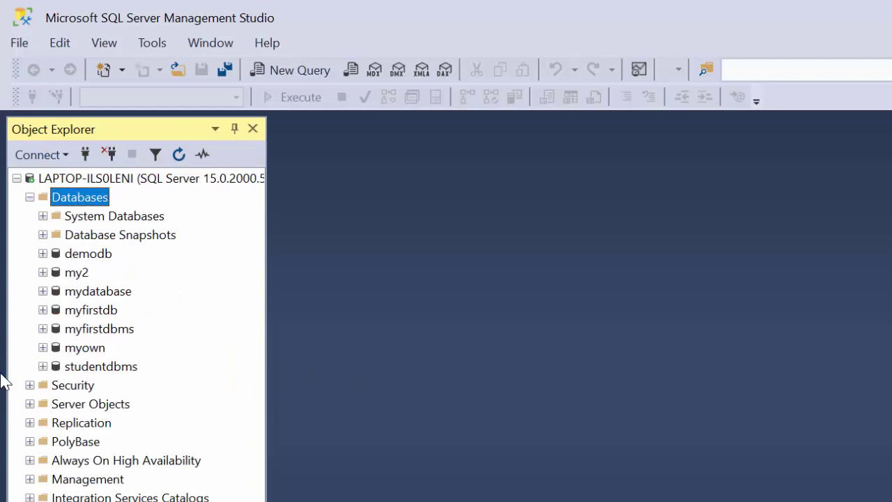
click(129, 371)
right_click(129, 371)
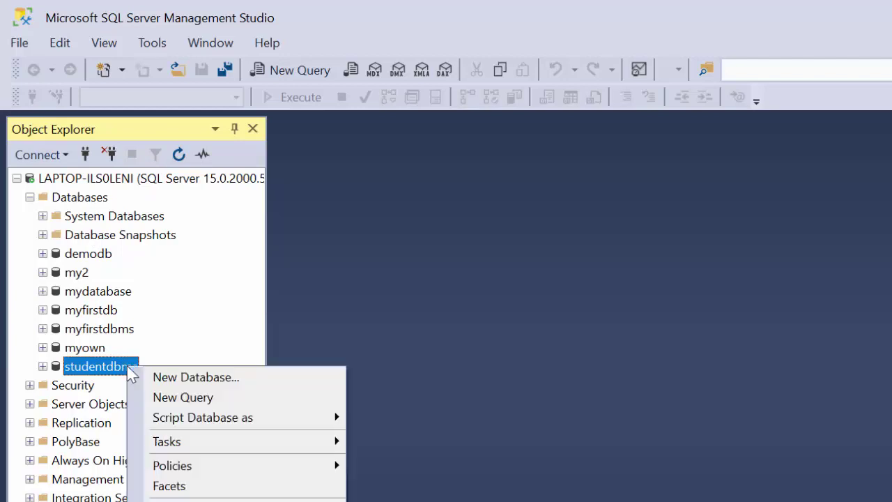
click(120, 373)
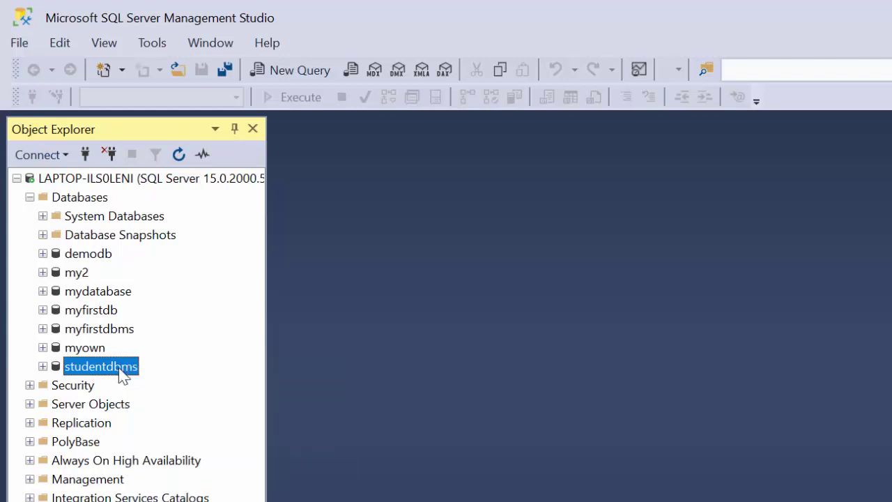
double_click(122, 374)
click(96, 408)
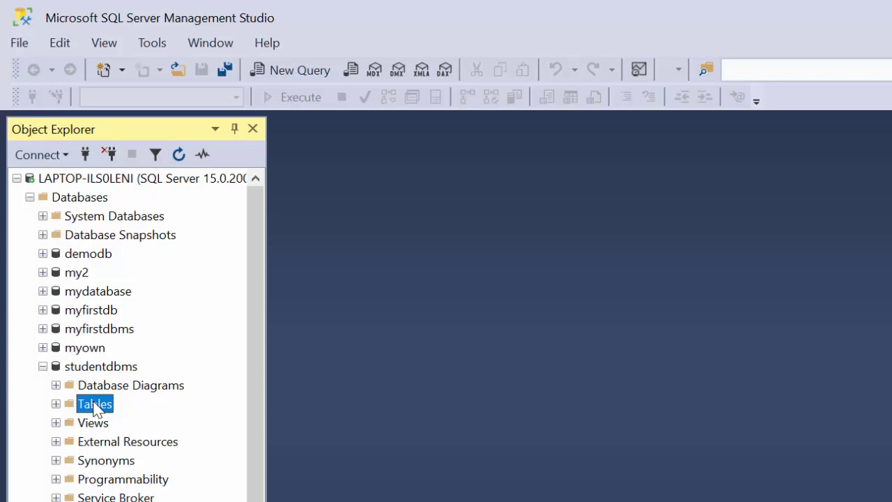
right_click(96, 409)
mouse_move(126, 412)
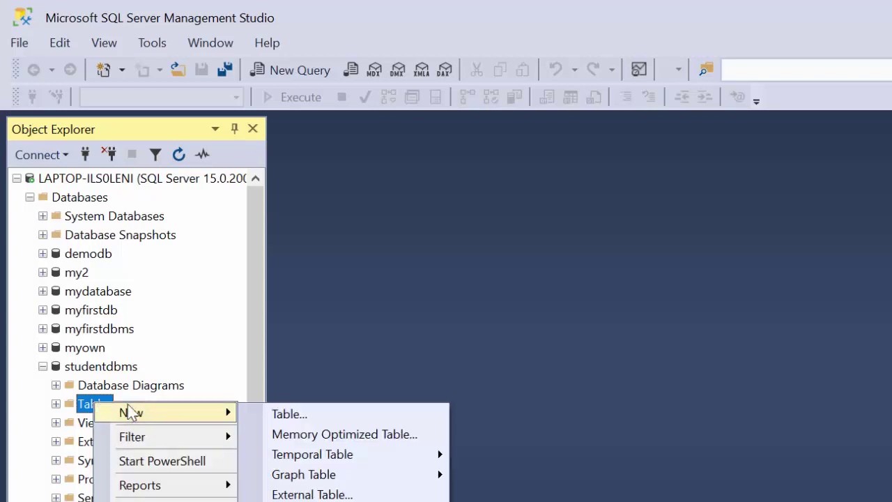
click(273, 414)
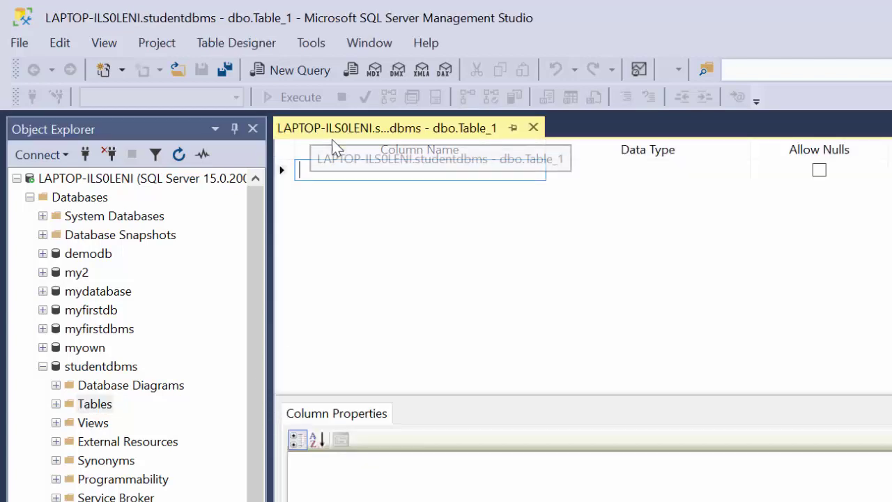
Add a first column called Name of Student with the default nchar(10) data type.
text(Nam)
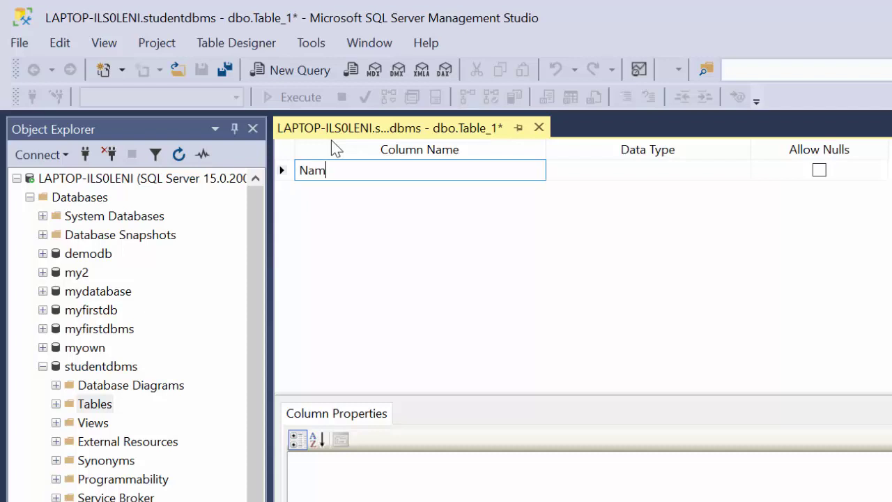
text(e of Stude)
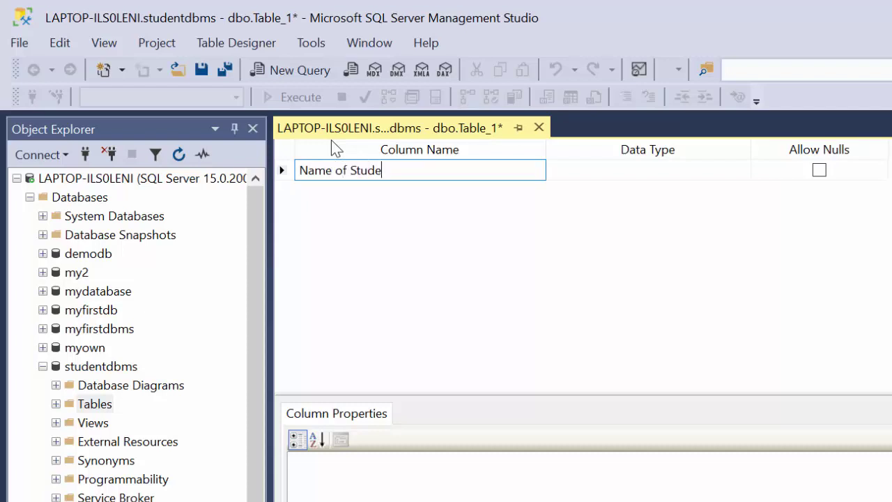
text(nt)
key(Tab)
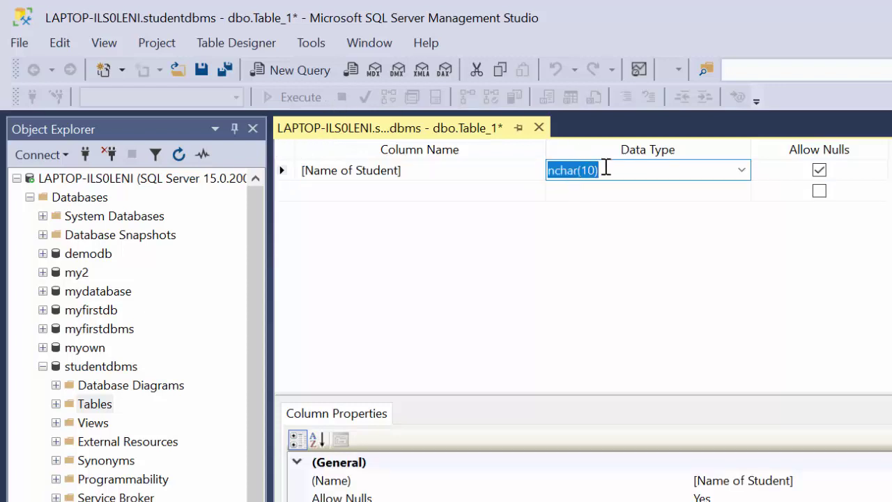
Add a second column called City, keeping data type nchar(10) and nulls allowed.
click(336, 191)
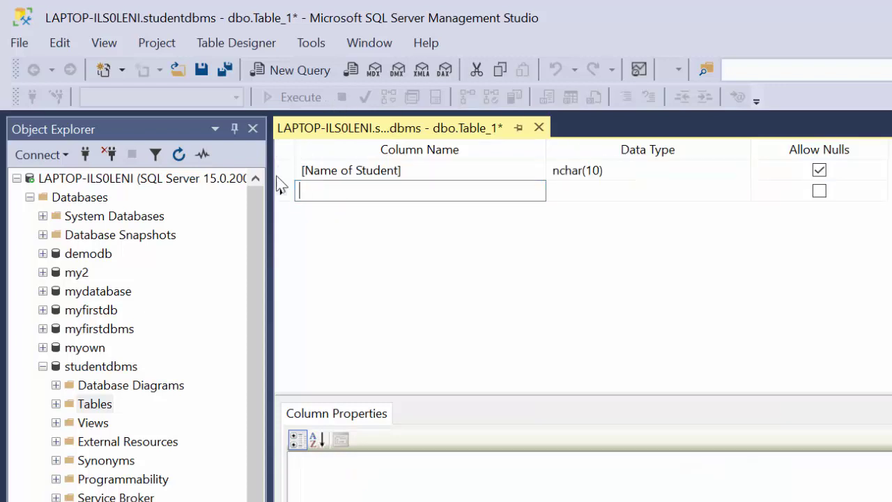
text(City)
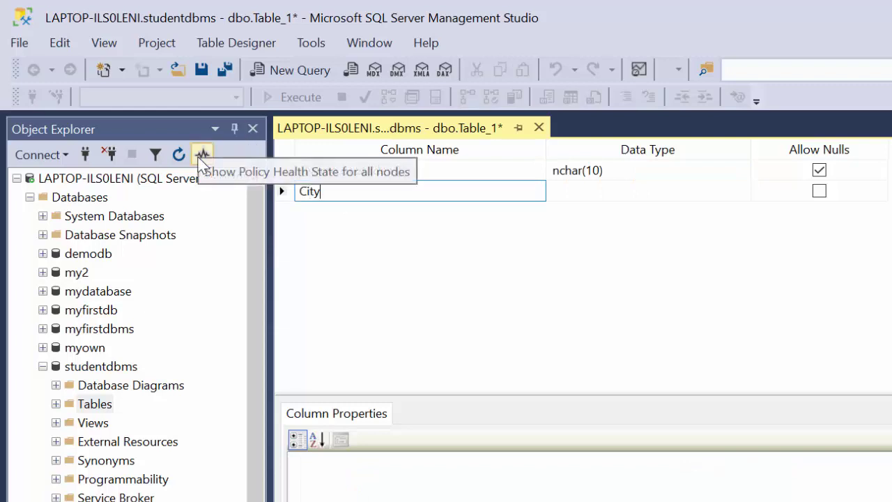
key(Tab)
key(Tab)
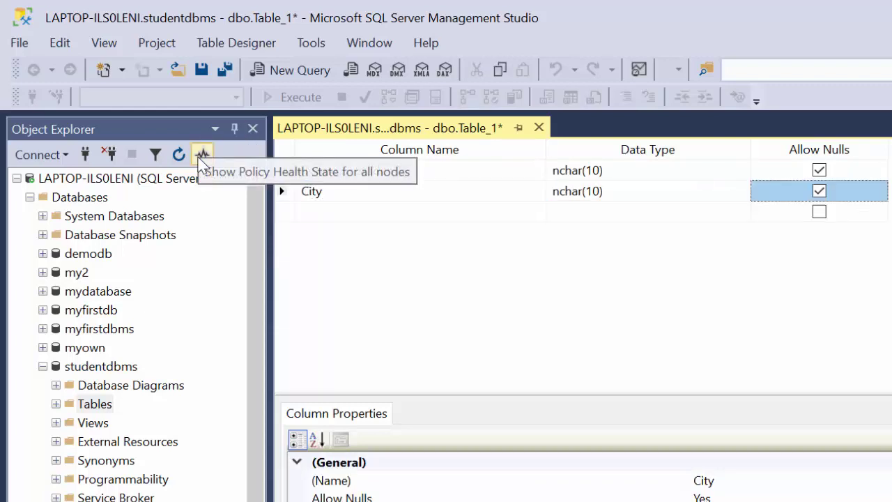
Add an Age column with data type nchar(3) and save the table under the suggested name Table_1.
click(345, 215)
text(Age)
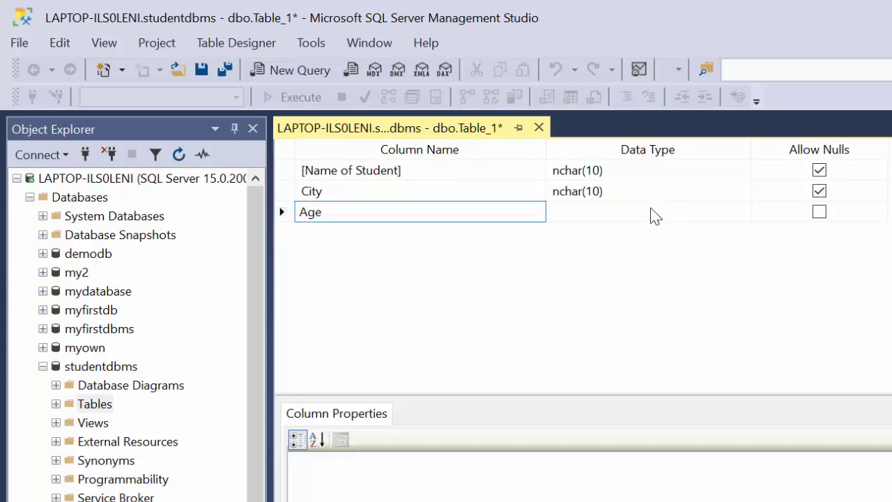
click(651, 215)
click(598, 213)
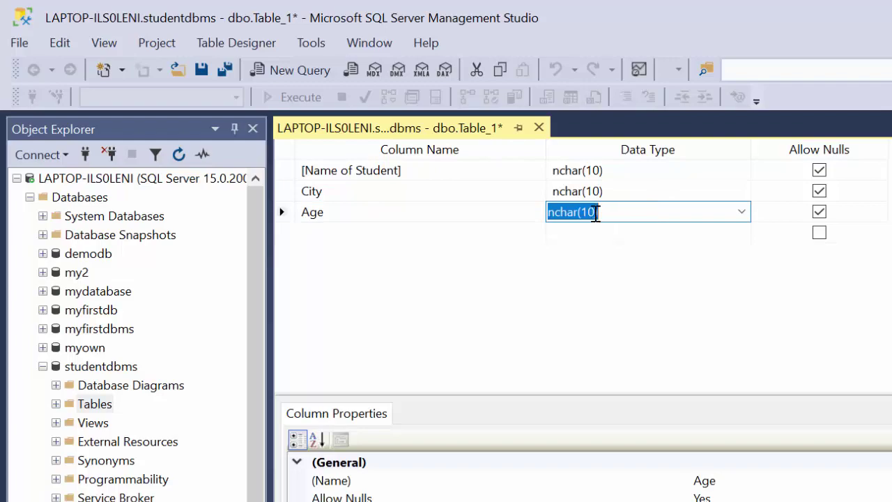
key(BackSpace)
key(BackSpace)
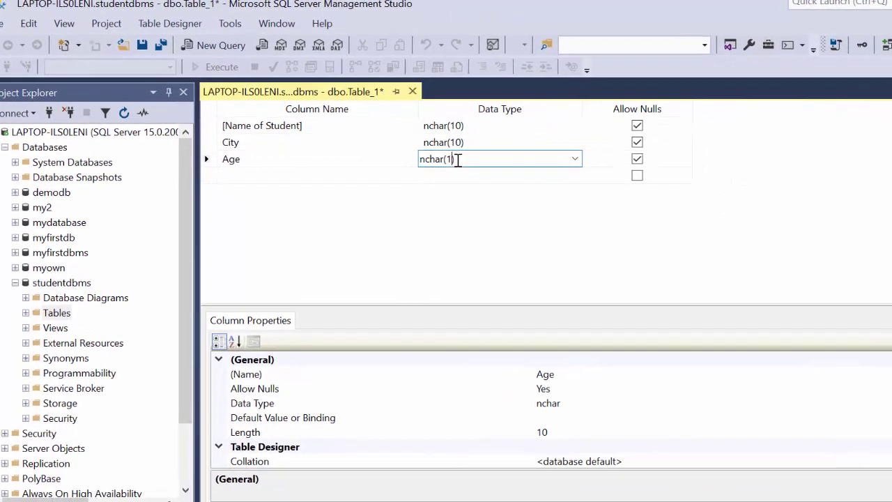
key(BackSpace)
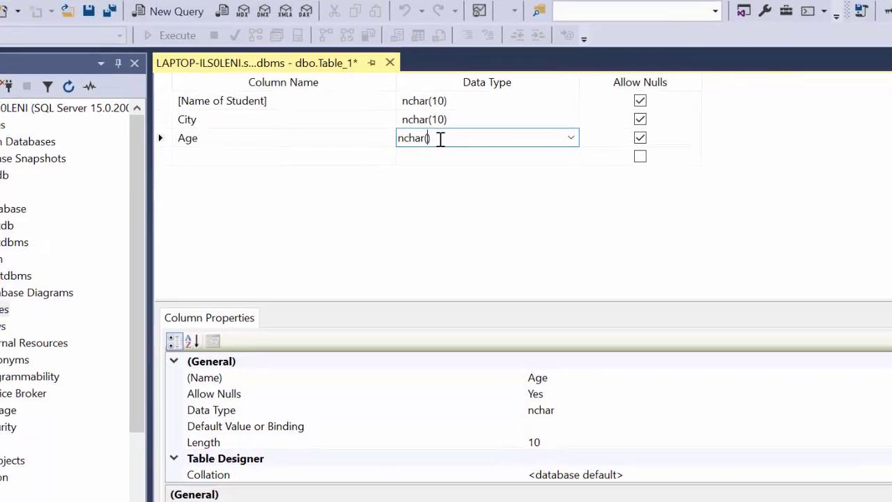
text(3)
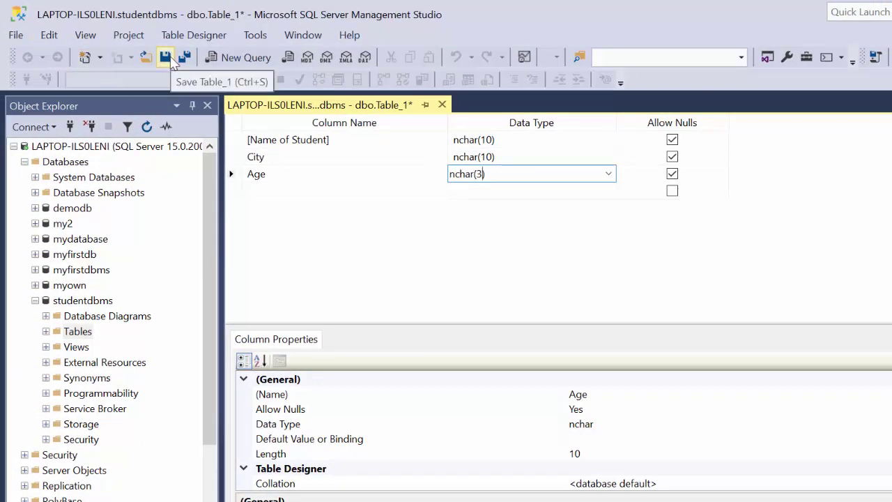
click(172, 60)
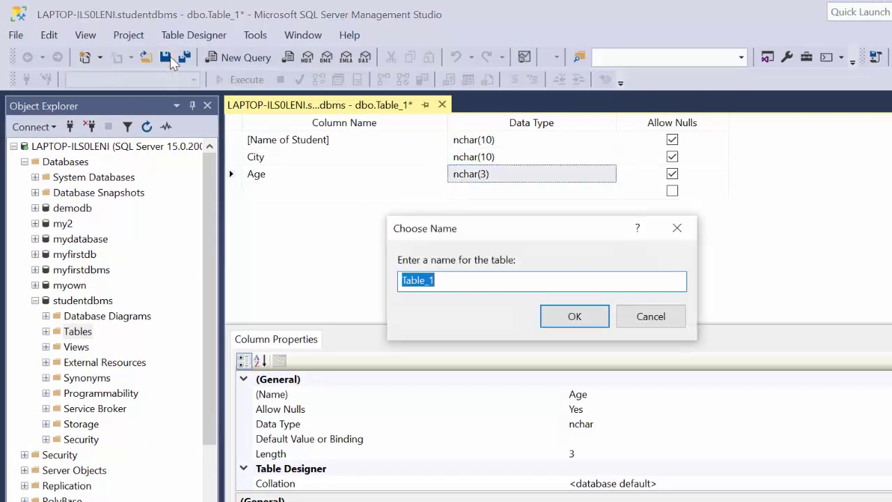
click(579, 318)
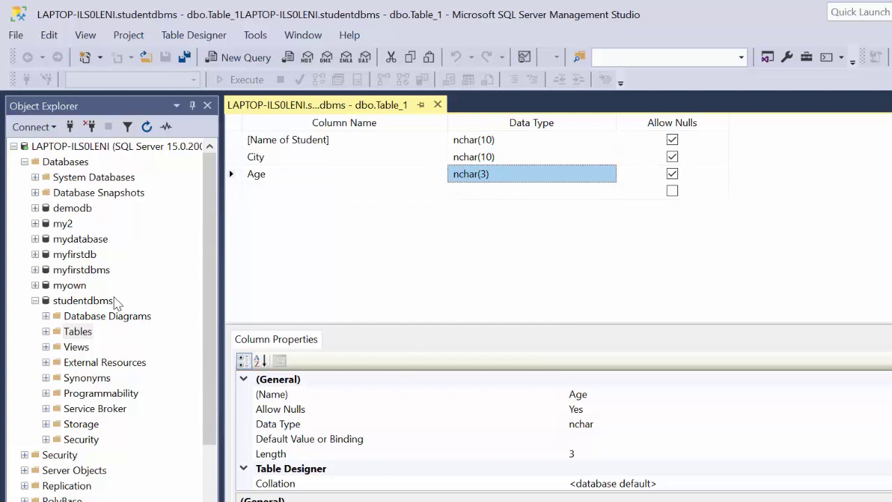
Expand the tables of the studentdbms database and open dbo.Table_1 for editing its top 200 rows.
click(103, 303)
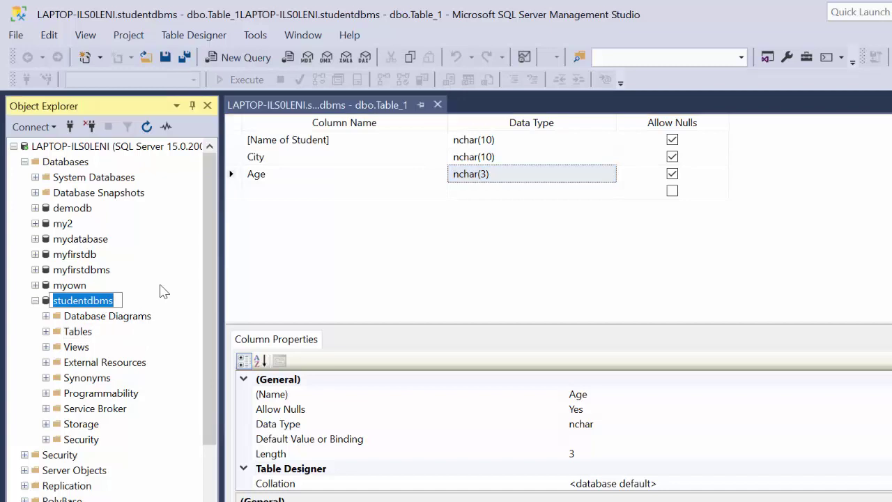
click(82, 334)
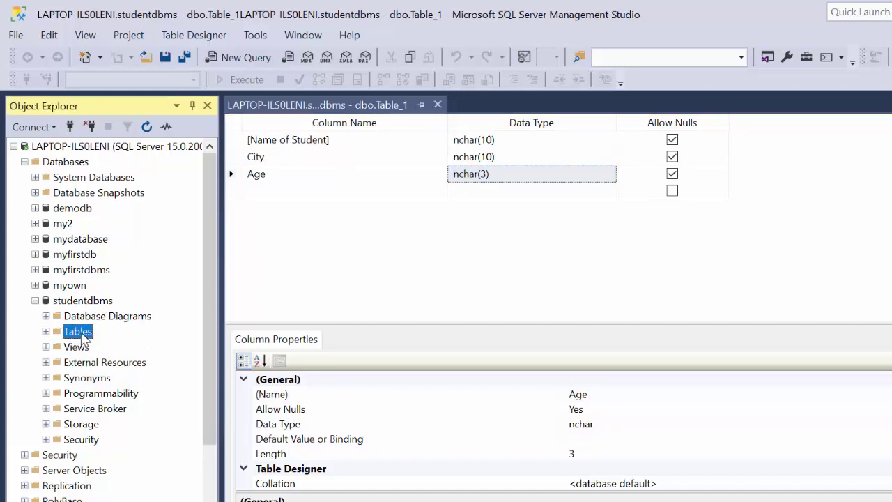
double_click(78, 332)
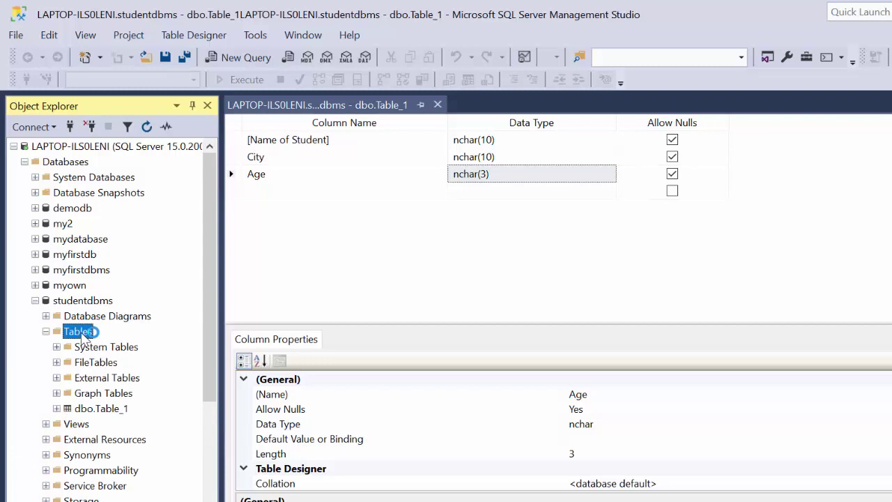
click(110, 414)
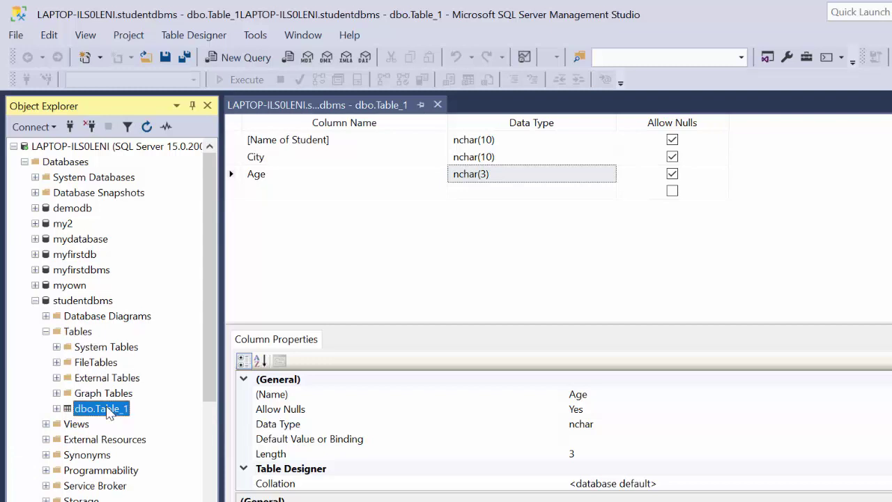
right_click(110, 414)
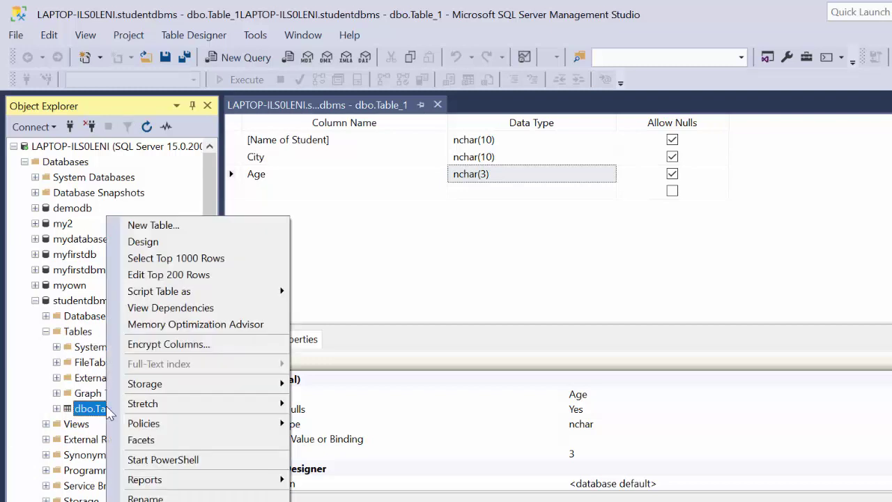
click(170, 276)
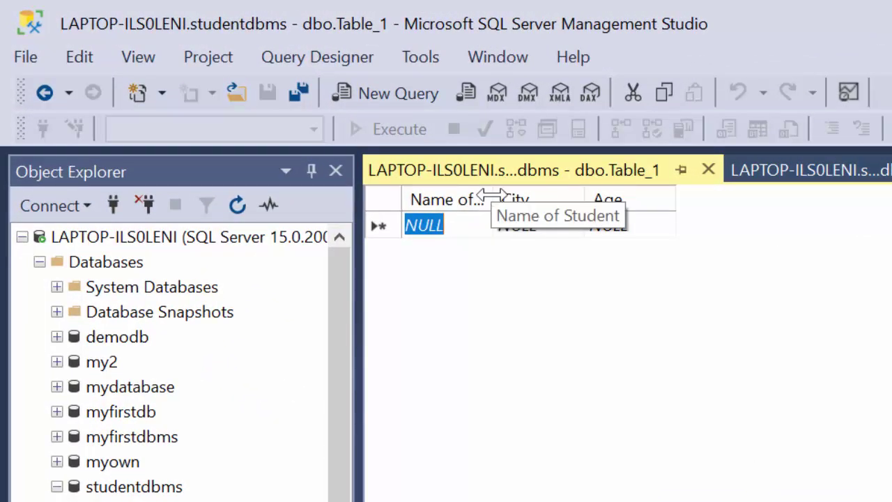
Widen the Name of Student column to fit its full heading and clear the NULL from the first row's name cell.
drag(491, 195, 526, 221)
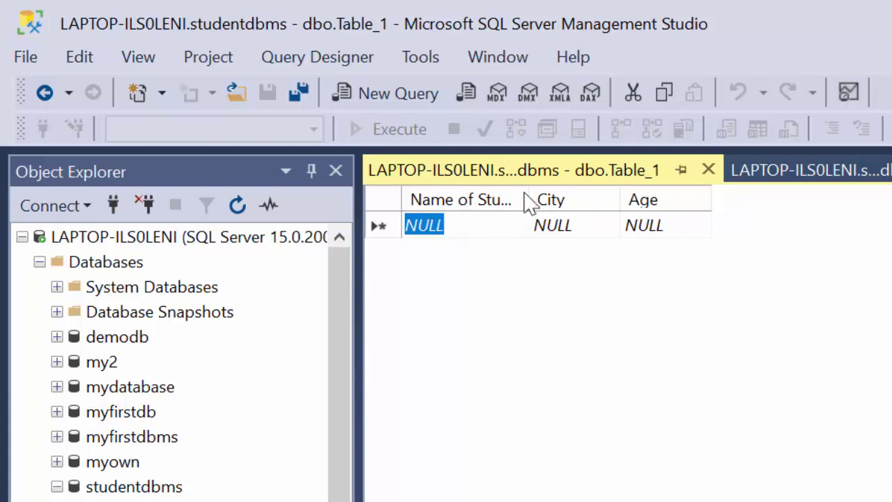
drag(527, 202, 582, 223)
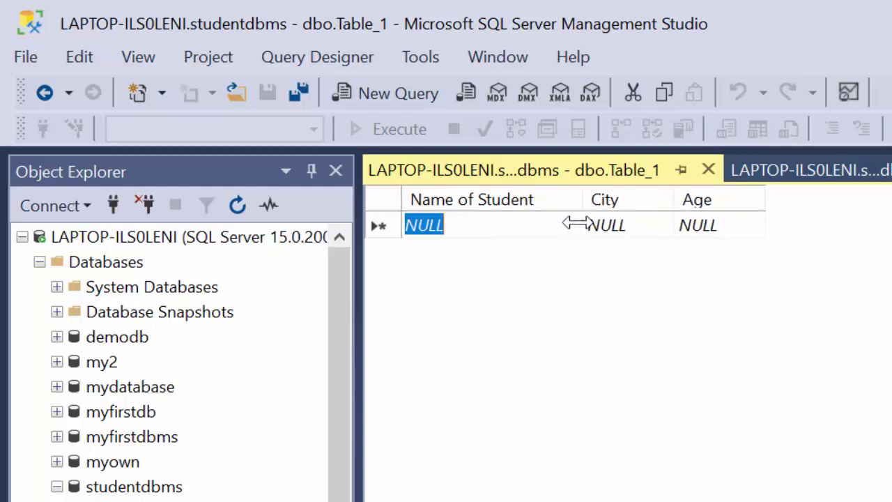
click(467, 224)
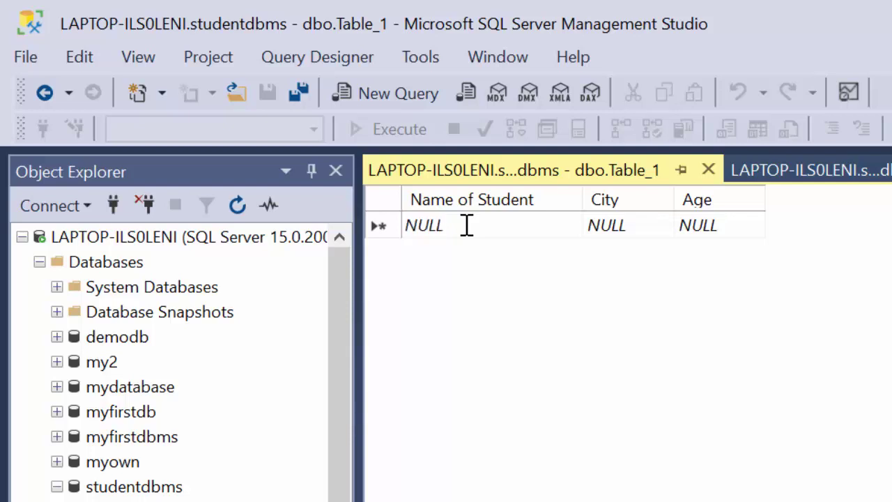
key(BackSpace)
key(BackSpace)
key(BackSpace)
key(BackSpace)
click(175, 256)
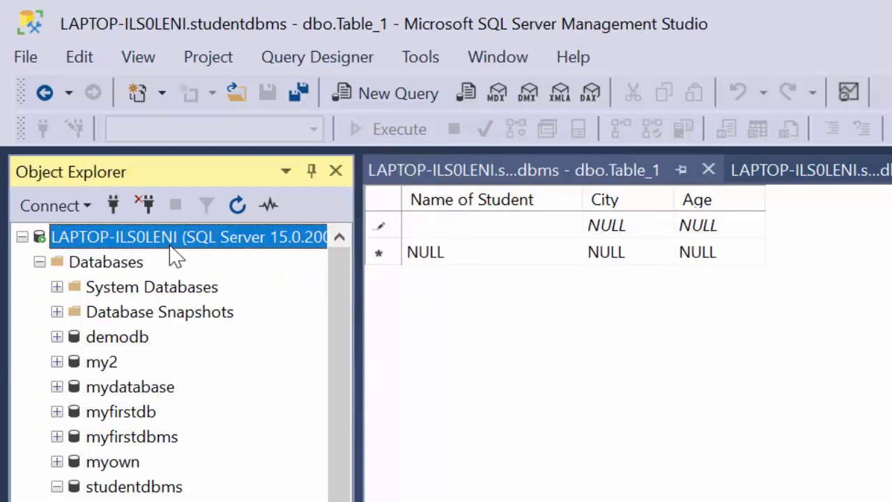
key(alt+Return)
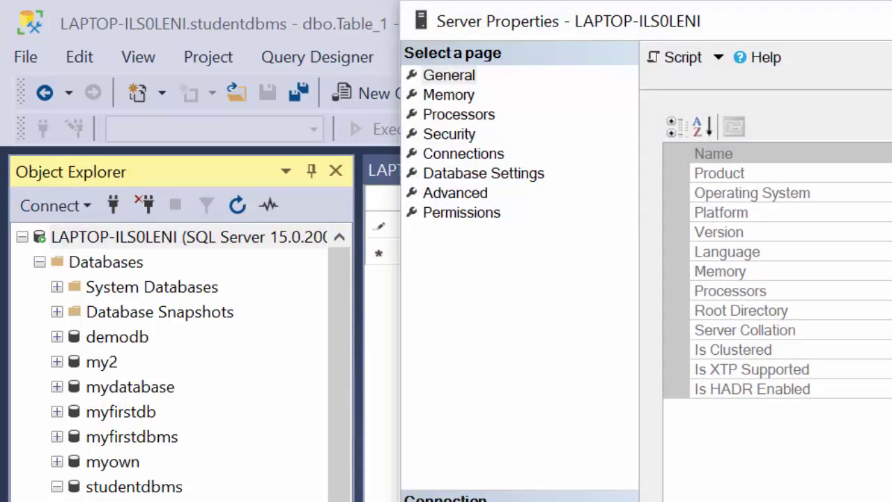
key(Escape)
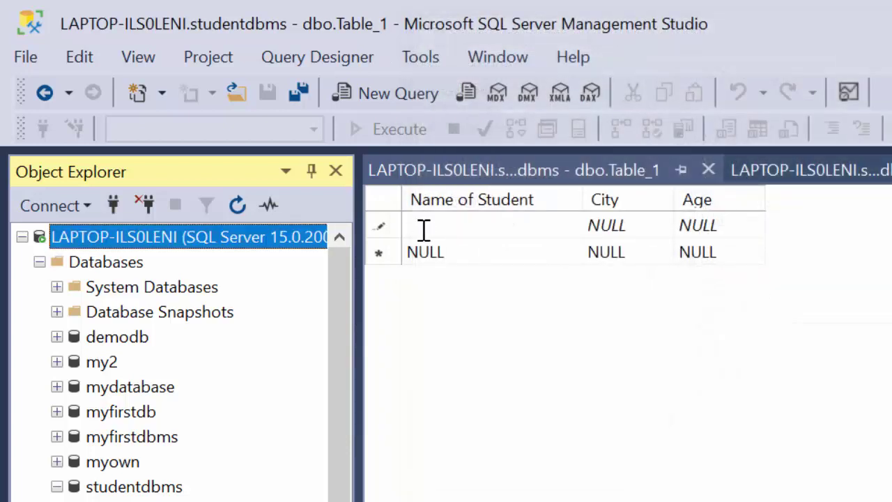
Fill the first row with the student's name, city Deoria and age 23, and commit the record.
click(423, 229)
text(R)
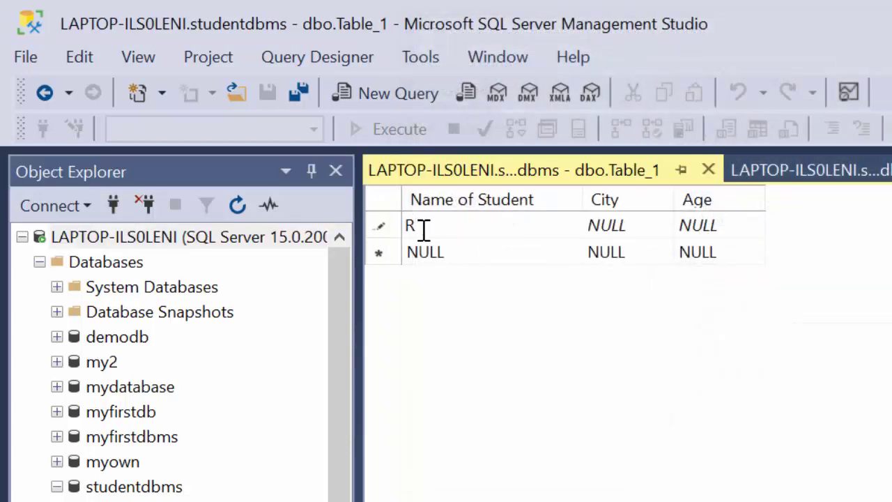
text(am)
key(Tab)
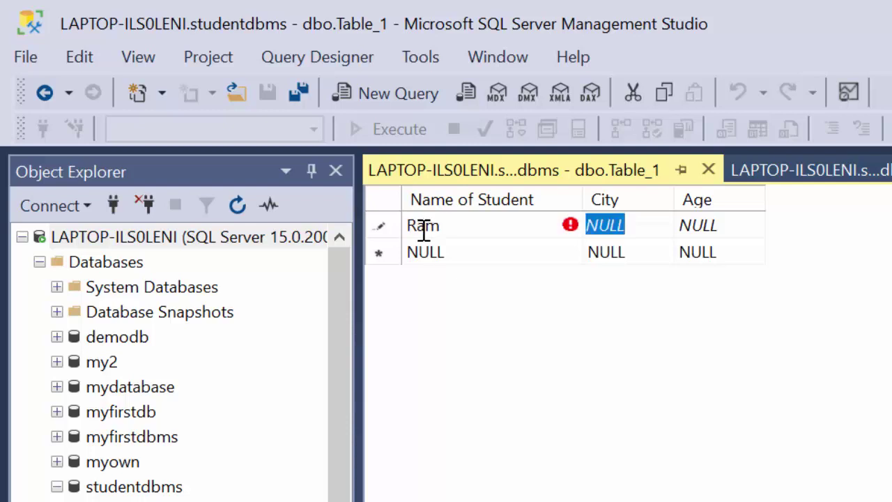
key(BackSpace)
text(De)
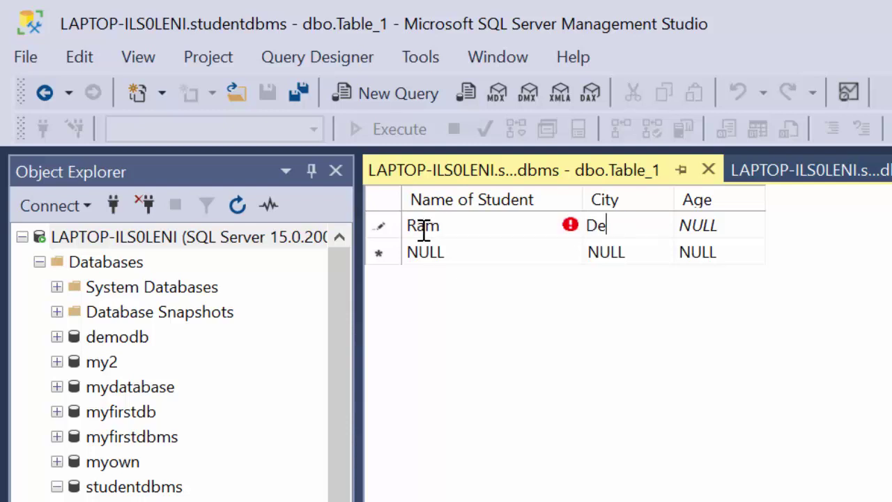
text(oria)
key(Tab)
key(BackSpace)
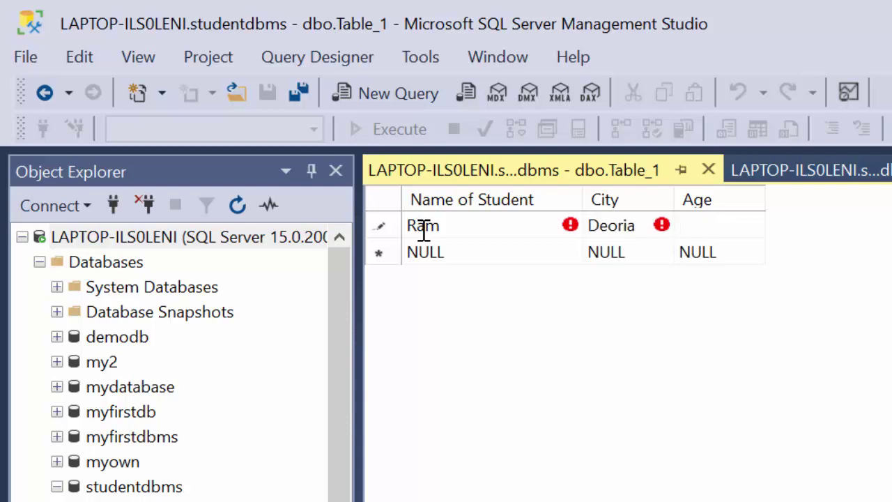
text(233)
key(BackSpace)
key(Tab)
Add a second record with the student's name, city Deoria and age 25.
key(BackSpace)
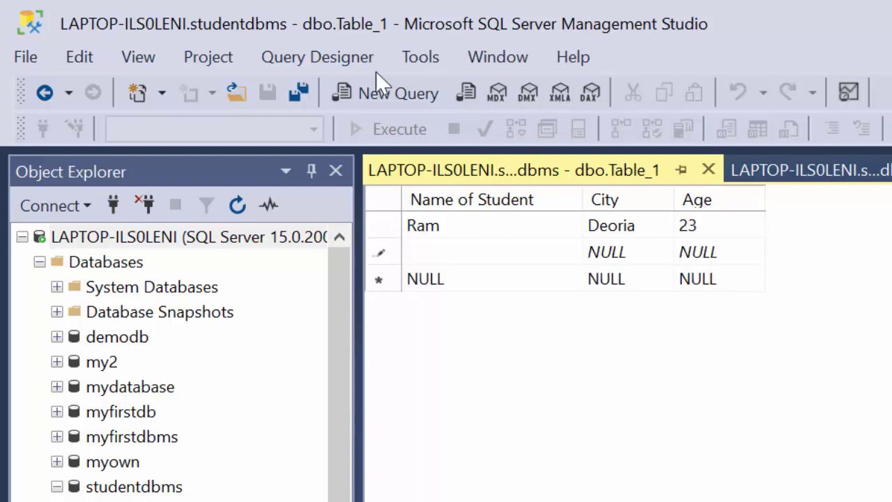
text(Abhi)
key(Tab)
key(BackSpace)
text(D)
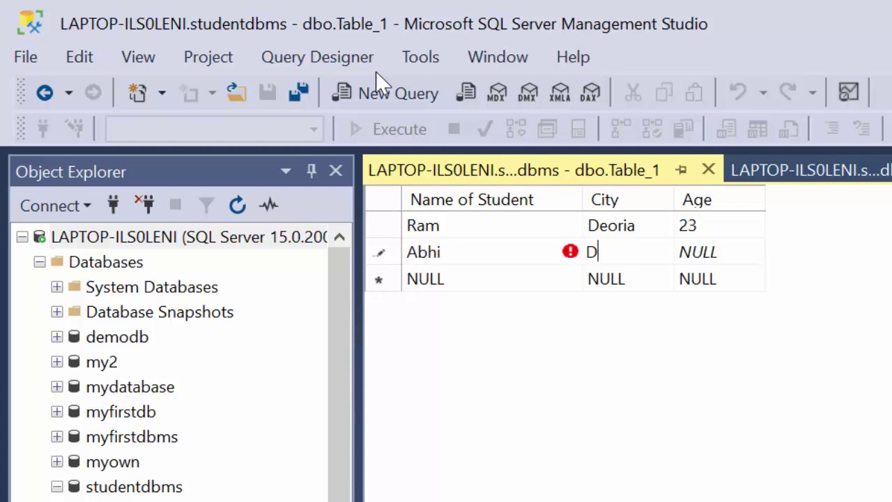
text(eoria)
key(Tab)
key(BackSpace)
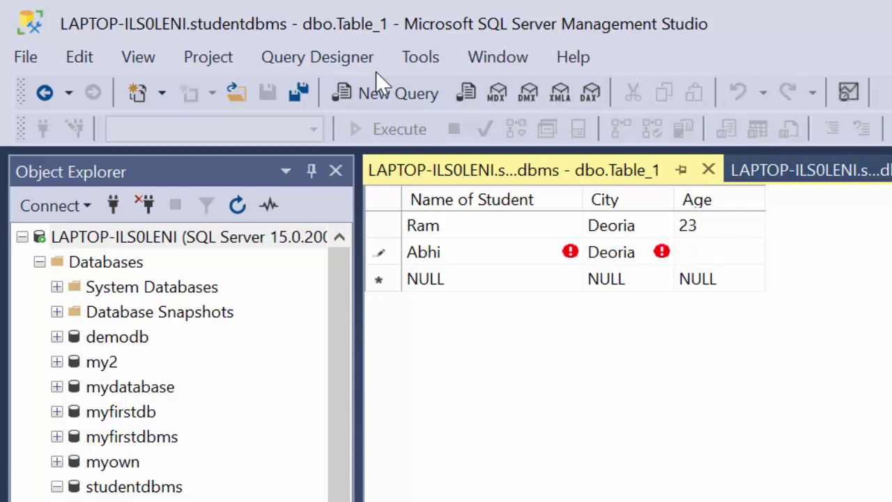
text(25)
key(Tab)
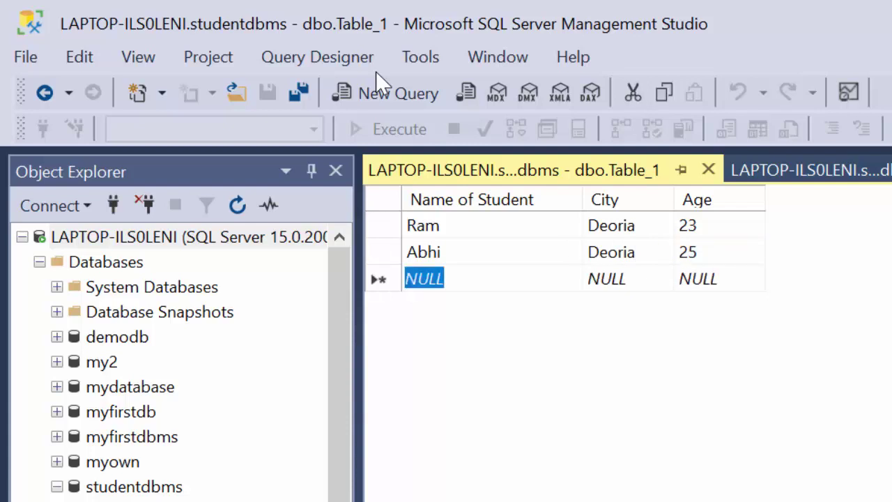
Fill the third row with the student's name, city Deoria and age 19.
key(BackSpace)
text(Es)
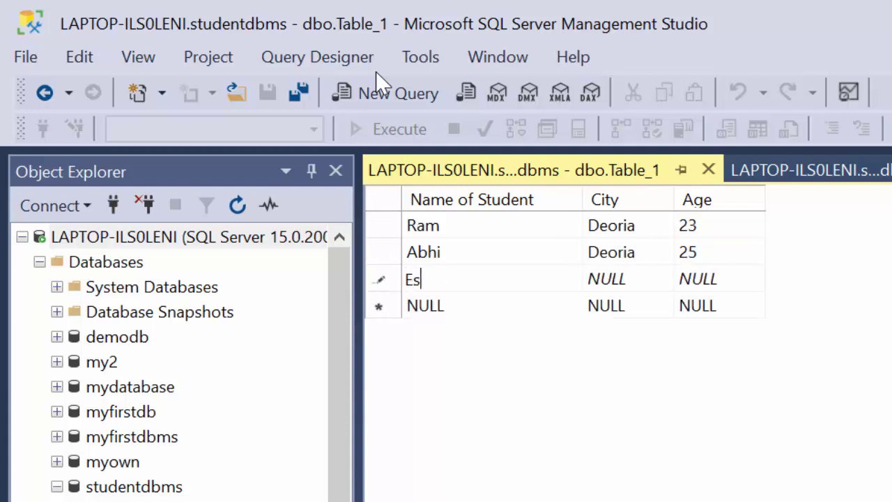
text(ha)
key(Tab)
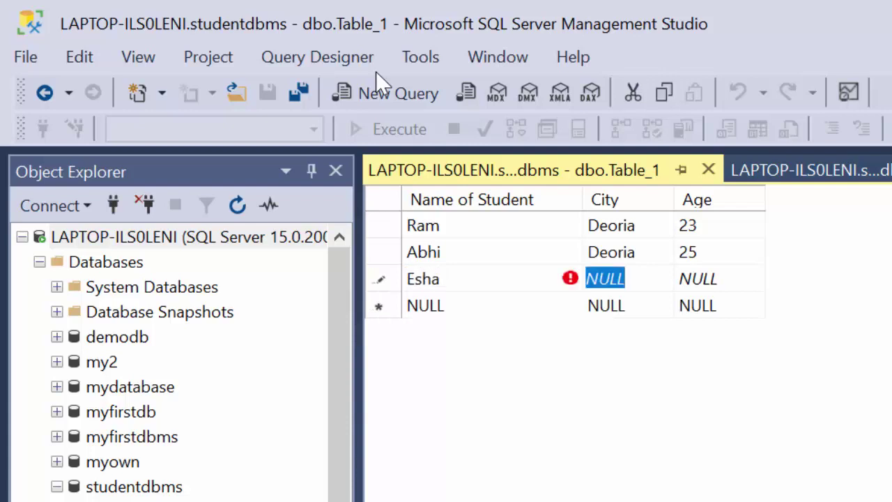
key(BackSpace)
text(Deo)
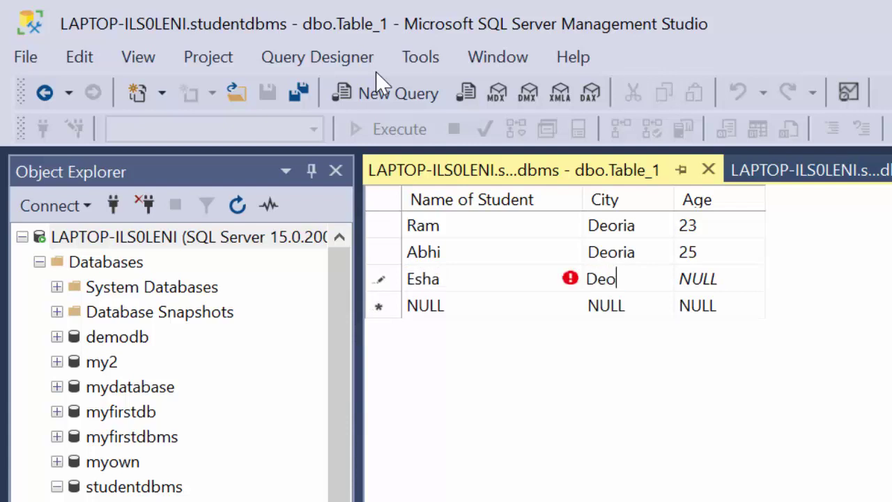
text(ria)
key(Tab)
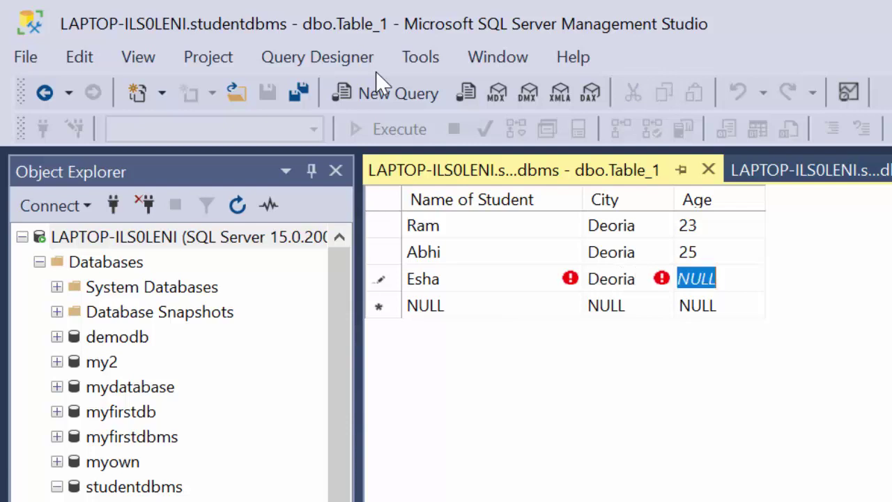
key(BackSpace)
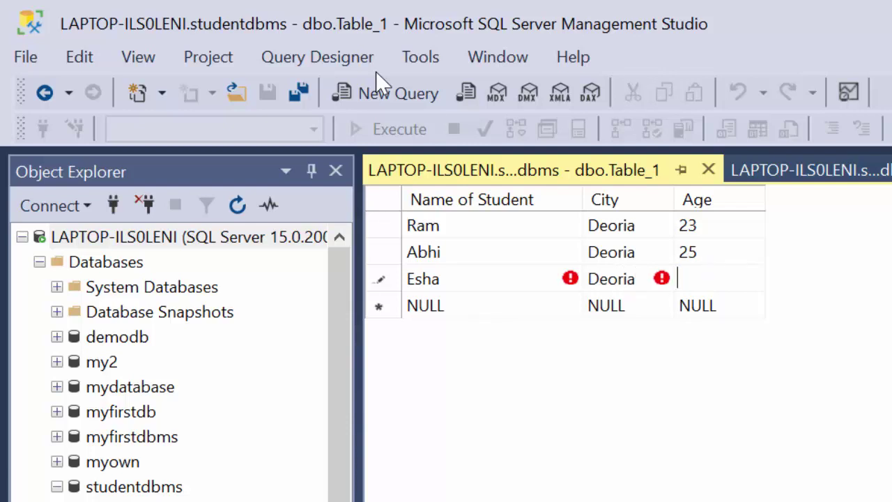
text(19)
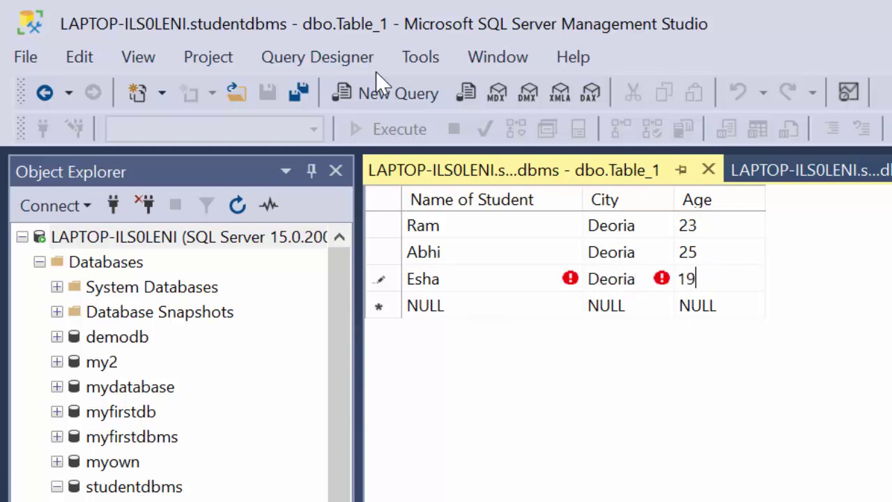